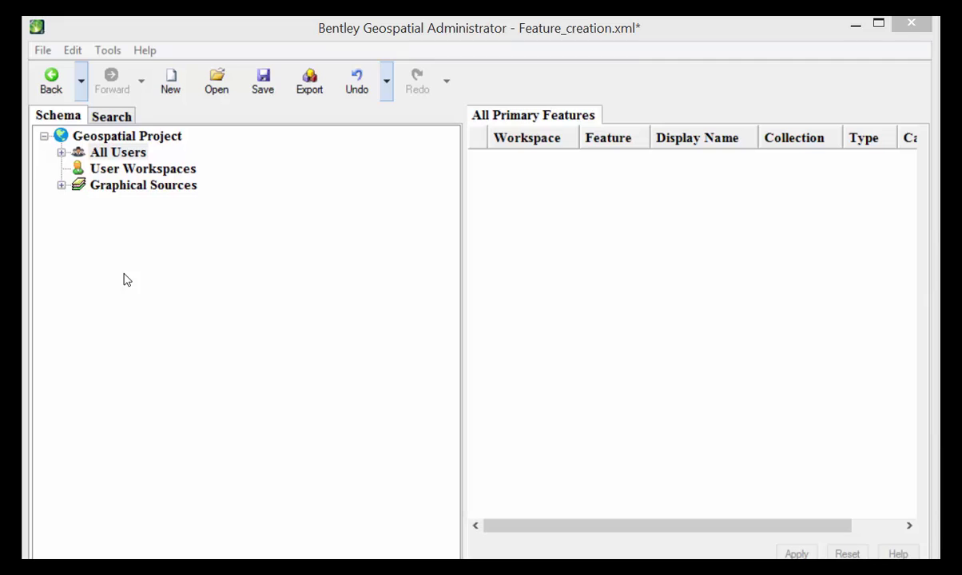
Create a primary feature 'Pipe' under All Users Features, with linestring/curve geometry and Network category.
{"action": "left_click", "coordinate": [62, 152]}
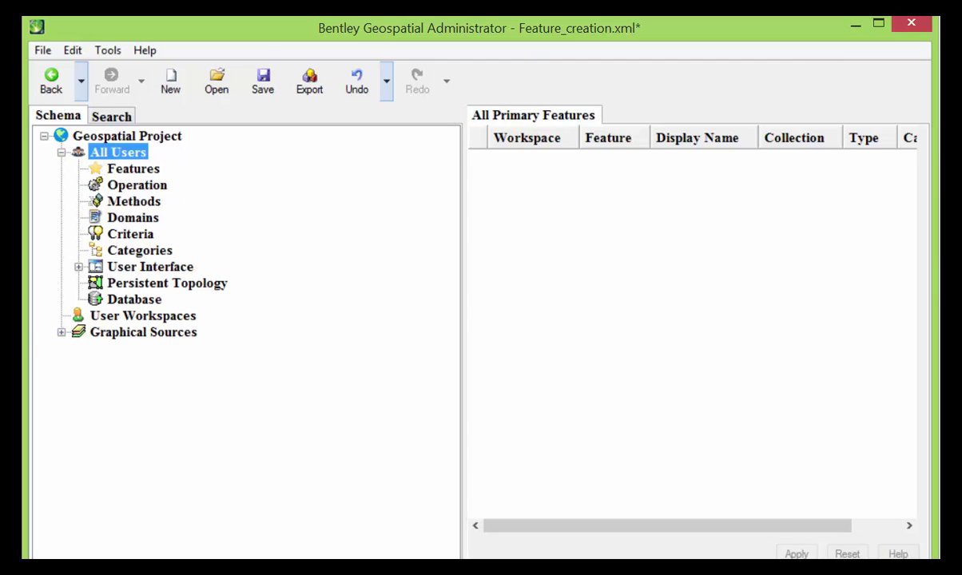
{"action": "left_click", "coordinate": [128, 169]}
{"action": "right_click", "coordinate": [134, 170]}
{"action": "mouse_move", "coordinate": [236, 182]}
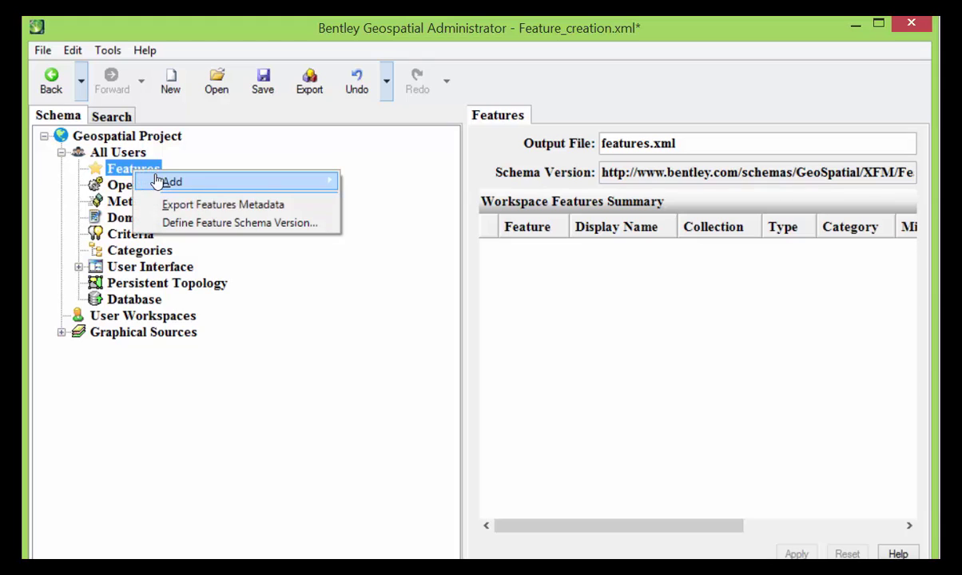
{"action": "left_click", "coordinate": [356, 182]}
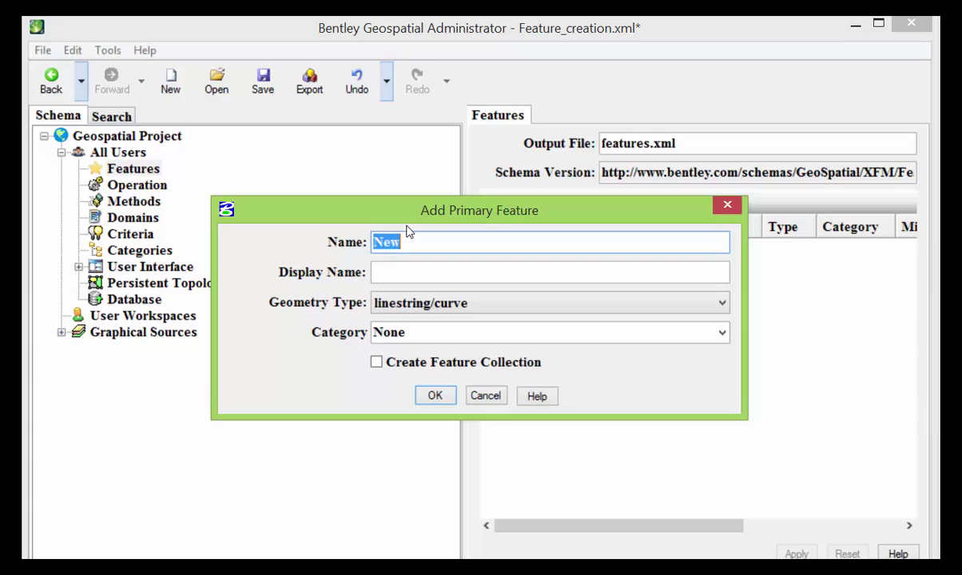
{"action": "key", "text": "BackSpace"}
{"action": "type", "text": "Pip"}
{"action": "type", "text": "e"}
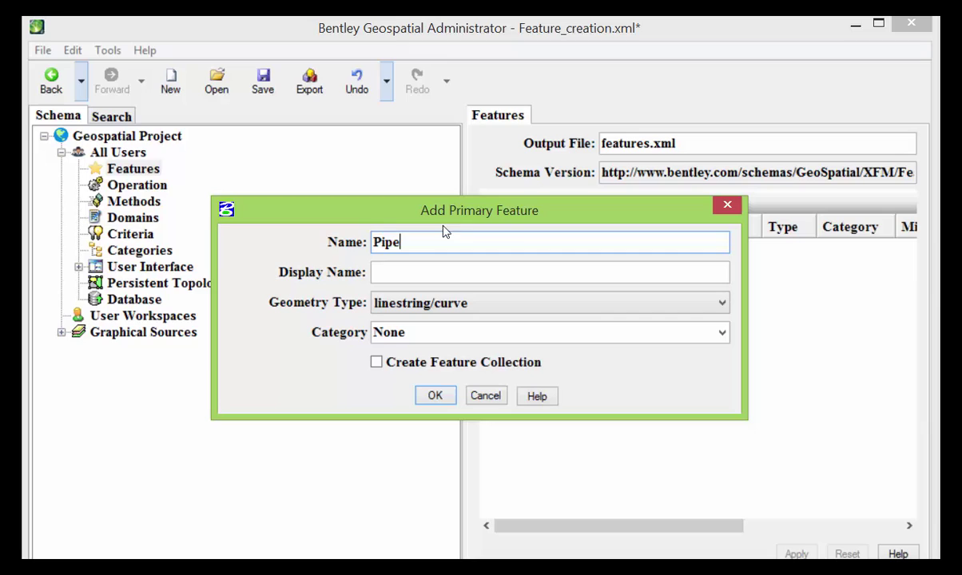
{"action": "left_click", "coordinate": [605, 305]}
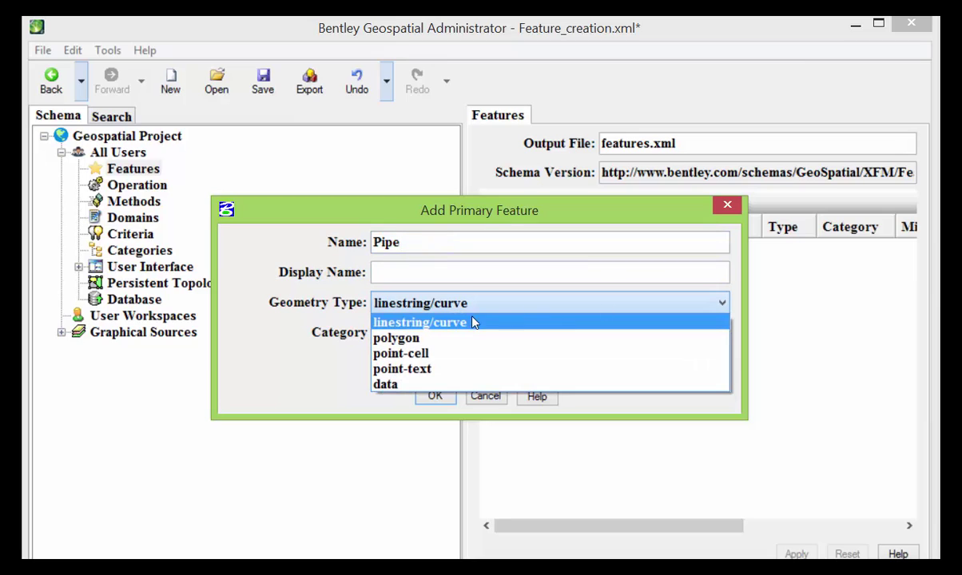
{"action": "left_click", "coordinate": [302, 258]}
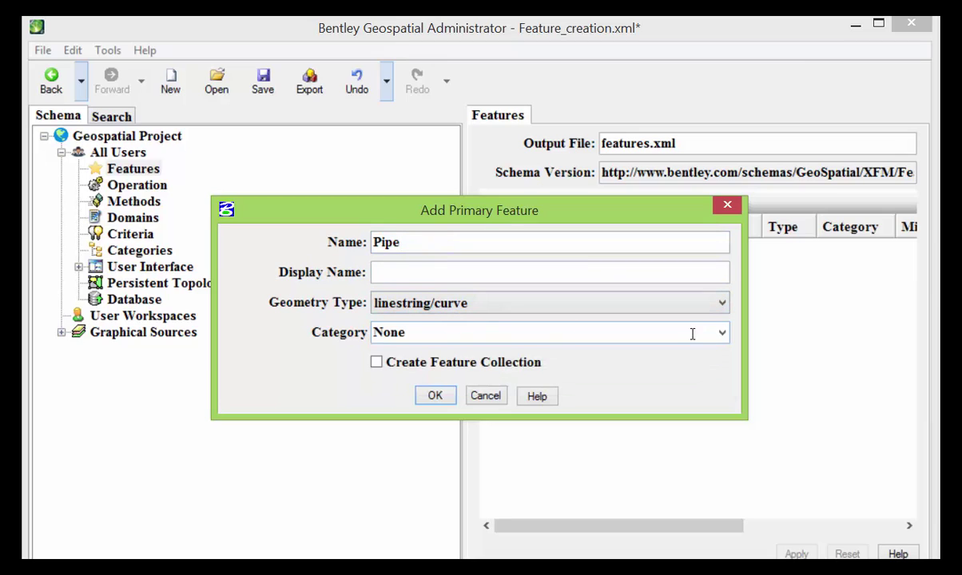
{"action": "left_click", "coordinate": [721, 334]}
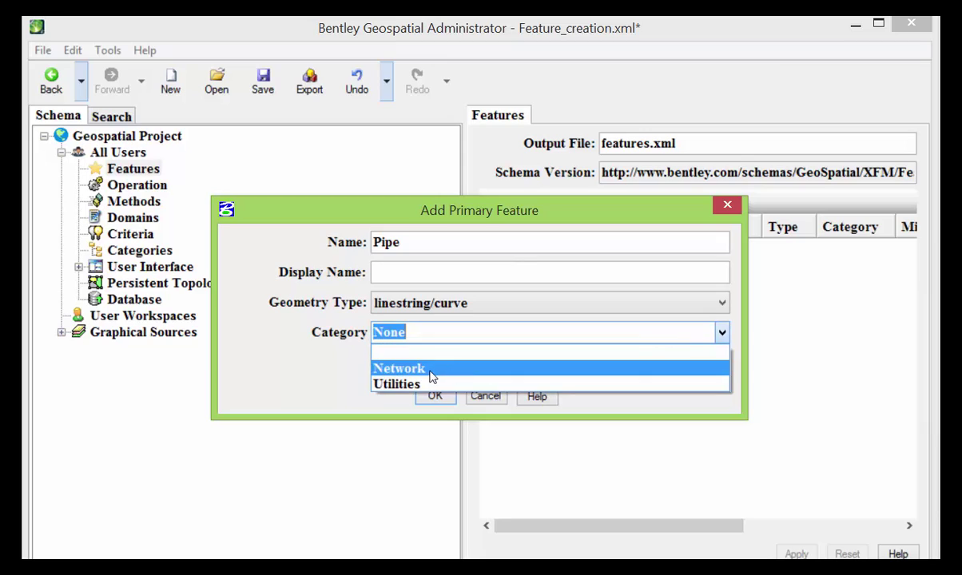
{"action": "left_click", "coordinate": [403, 368]}
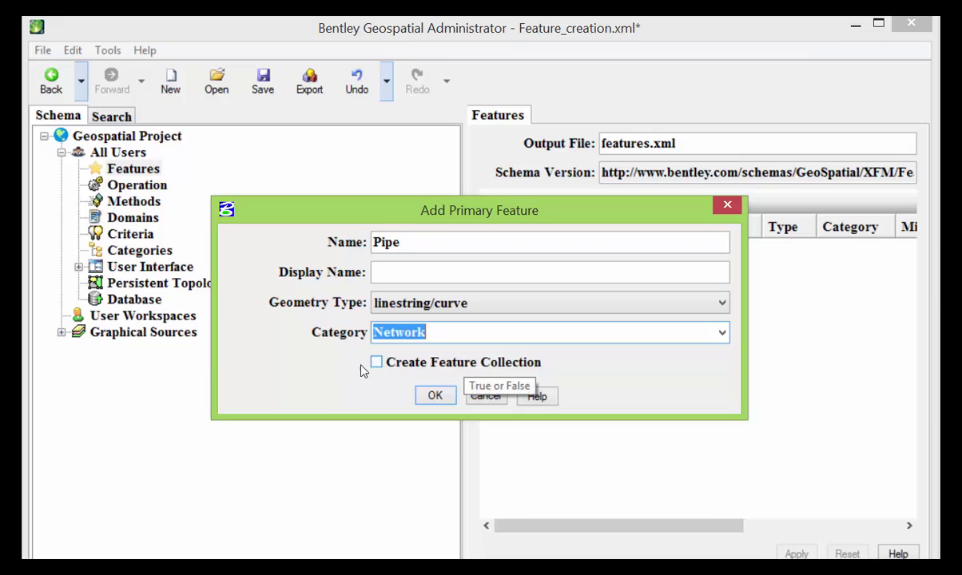
{"action": "left_click", "coordinate": [432, 398]}
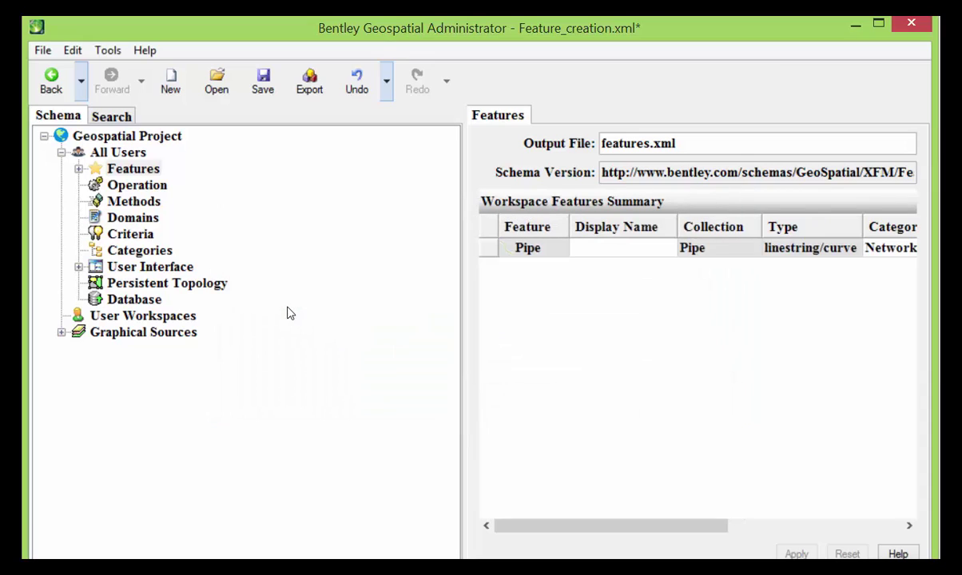
Select Pipe under Features and scroll through its Feature Definition, showing collection name Pipe.
{"action": "left_click", "coordinate": [79, 170]}
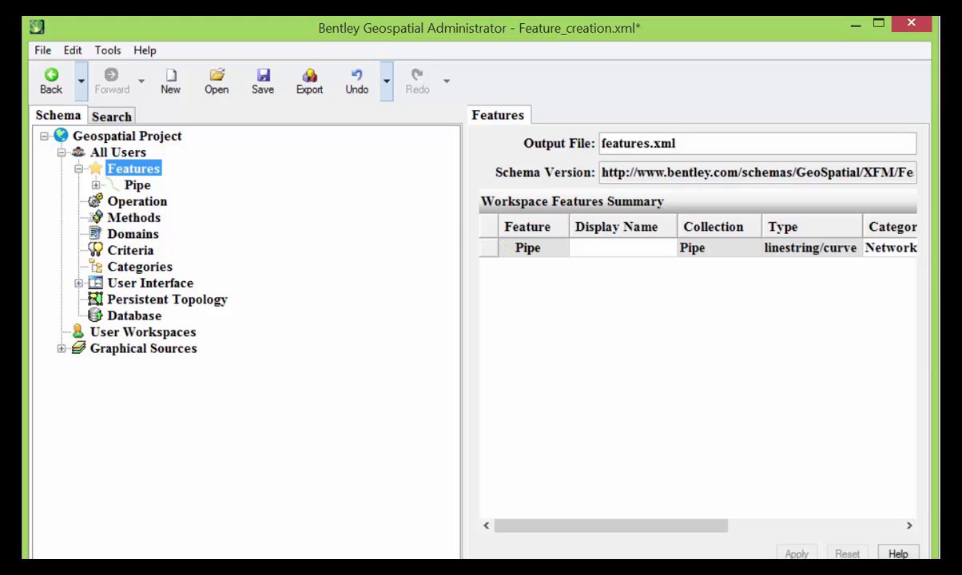
{"action": "left_click", "coordinate": [134, 185]}
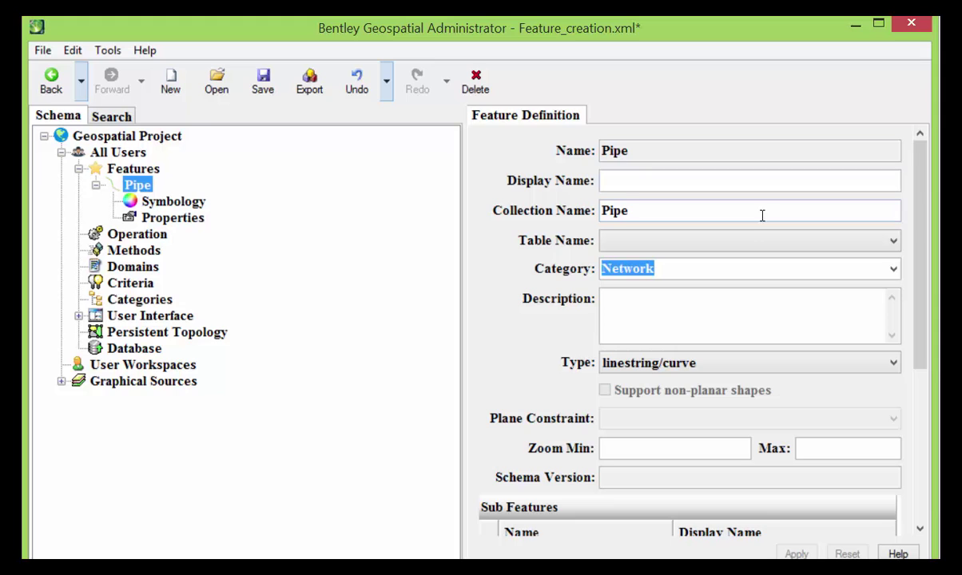
{"action": "left_click_drag", "start_coordinate": [921, 228], "coordinate": [925, 407]}
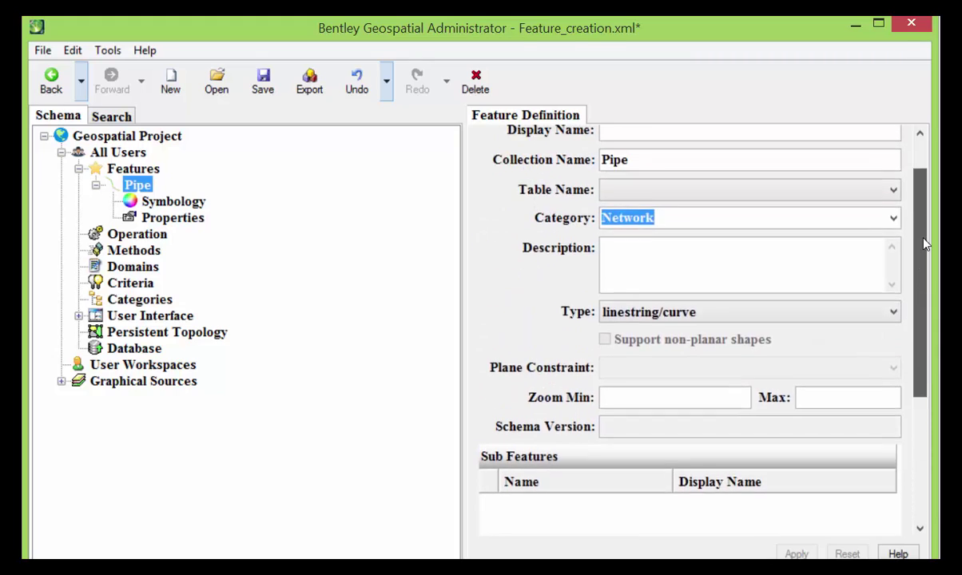
{"action": "left_click_drag", "start_coordinate": [925, 407], "coordinate": [921, 192]}
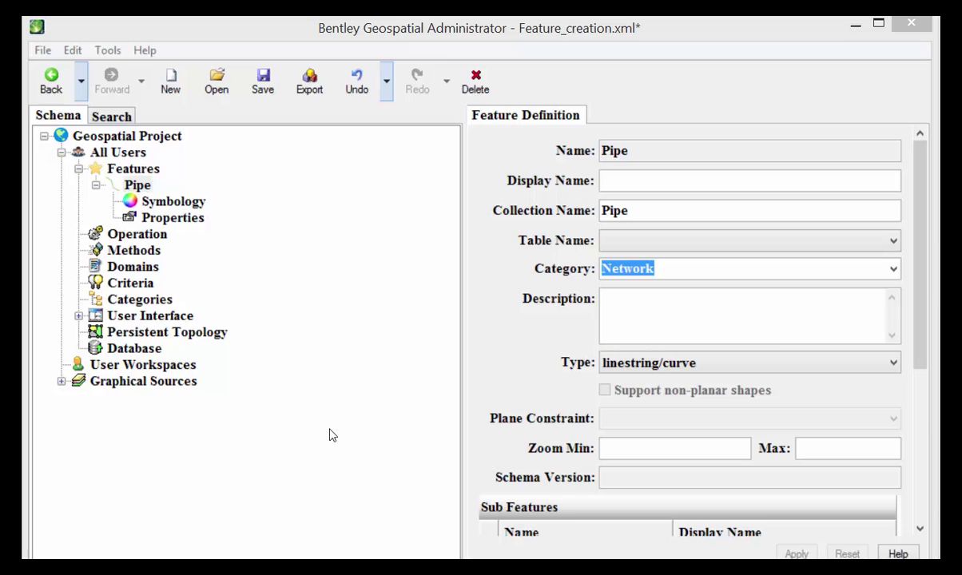
{"action": "left_click", "coordinate": [190, 218]}
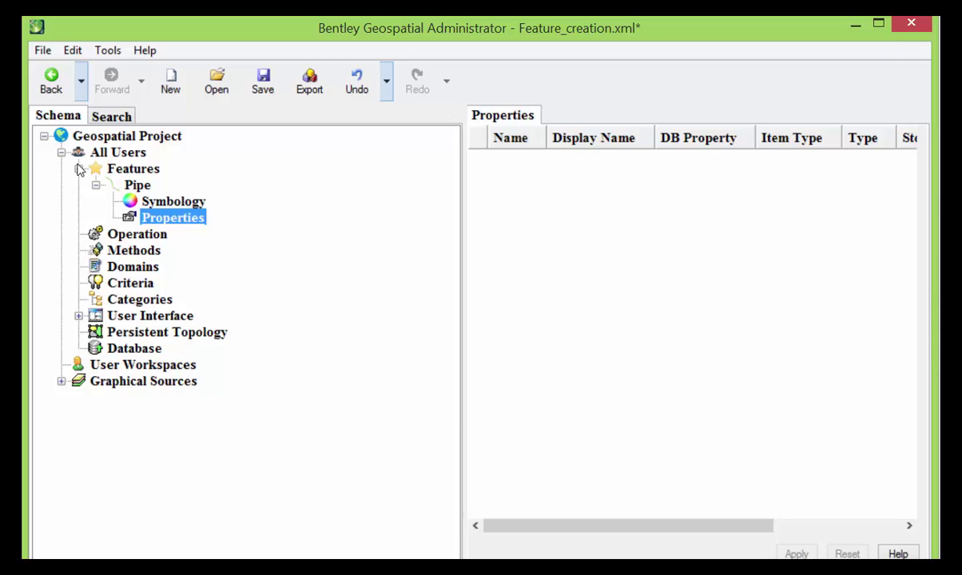
{"action": "left_click", "coordinate": [164, 200]}
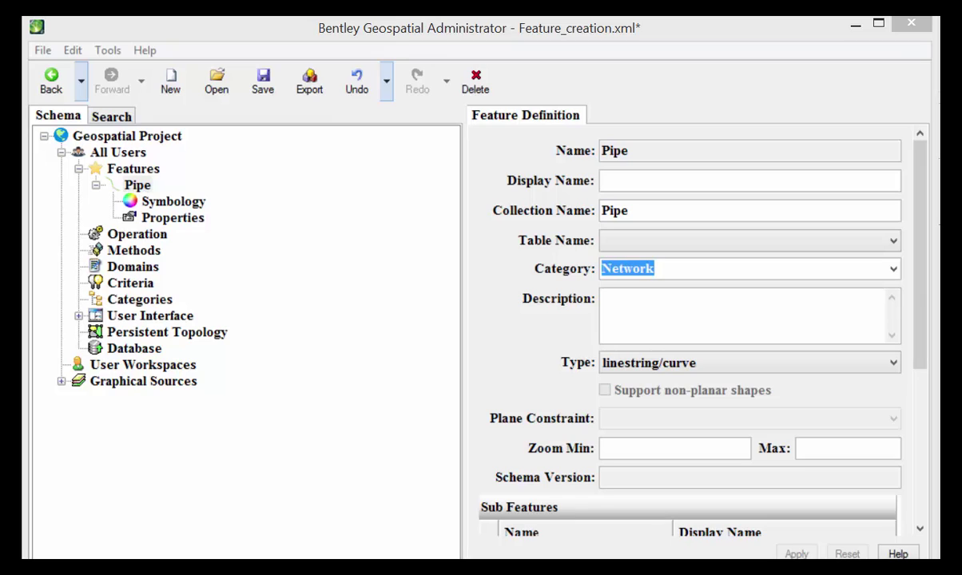
Insert linear placement metadata for Pipe, with Use Form View and Show Properties At Placement off.
{"action": "left_click", "coordinate": [137, 186]}
{"action": "right_click", "coordinate": [138, 186]}
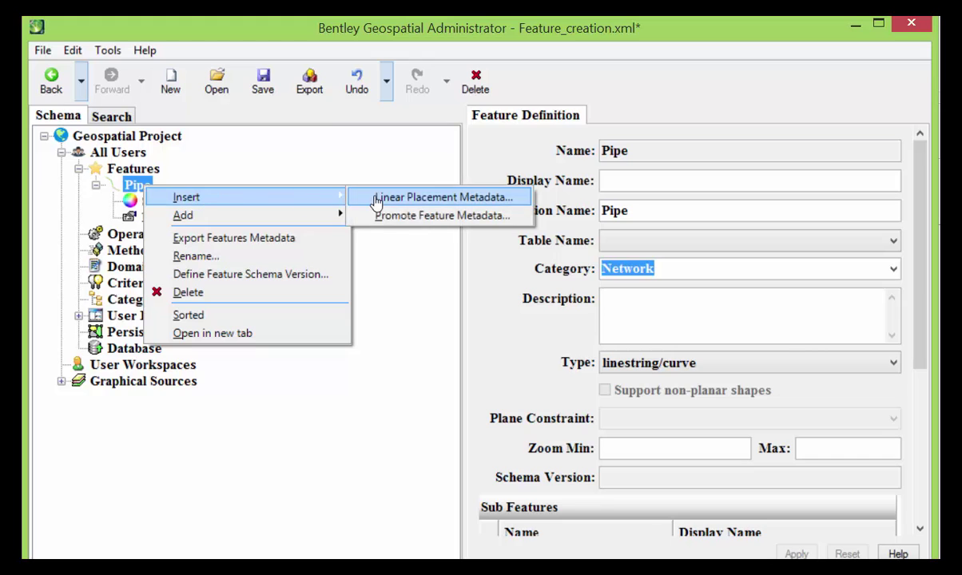
{"action": "left_click", "coordinate": [376, 199]}
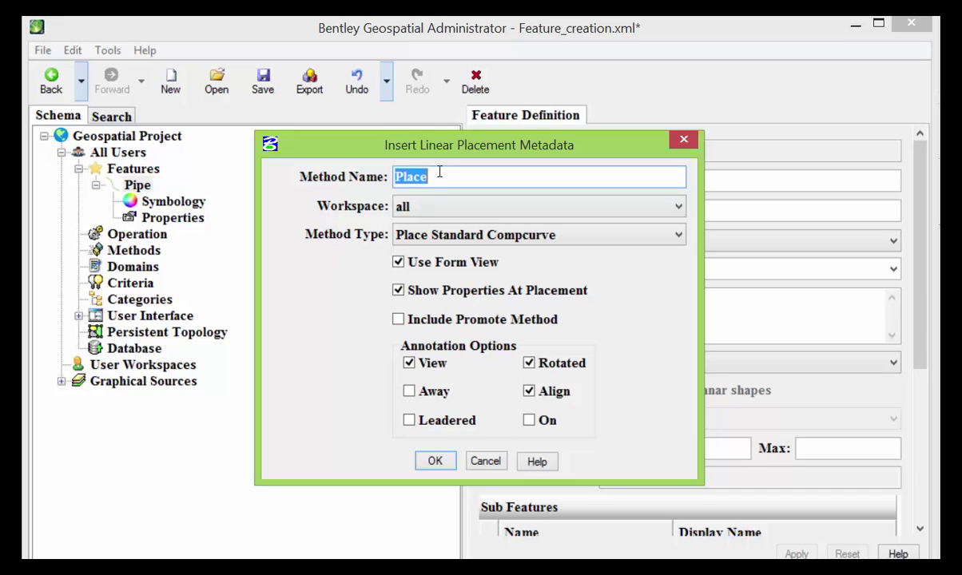
{"action": "key", "text": "Tab"}
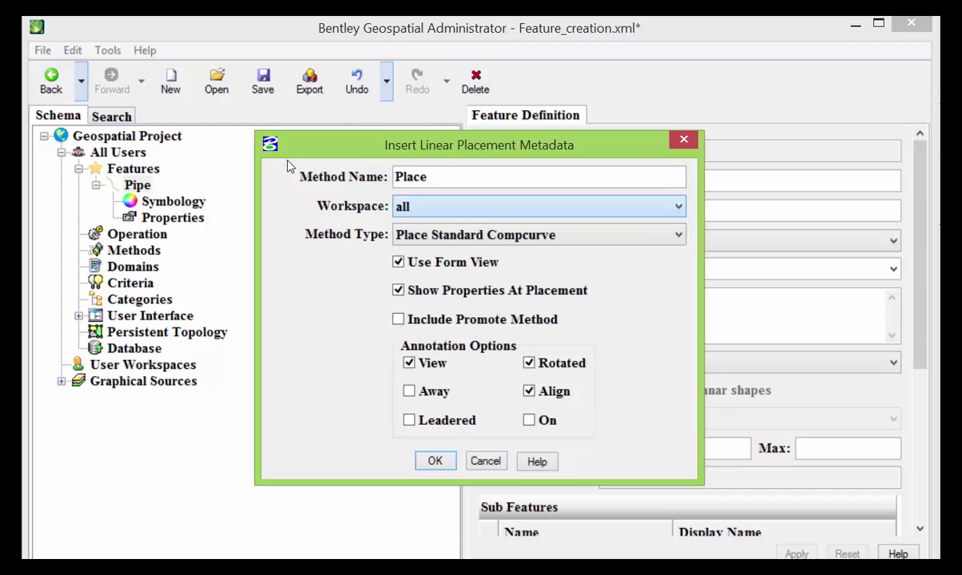
{"action": "key", "text": "Tab"}
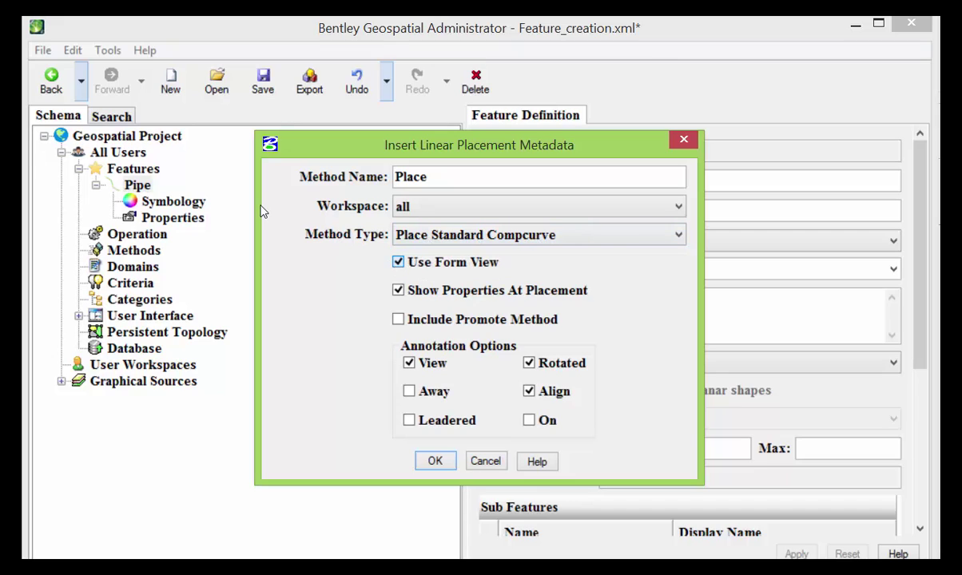
{"action": "key", "text": "space"}
{"action": "key", "text": "space"}
{"action": "left_click", "coordinate": [436, 462]}
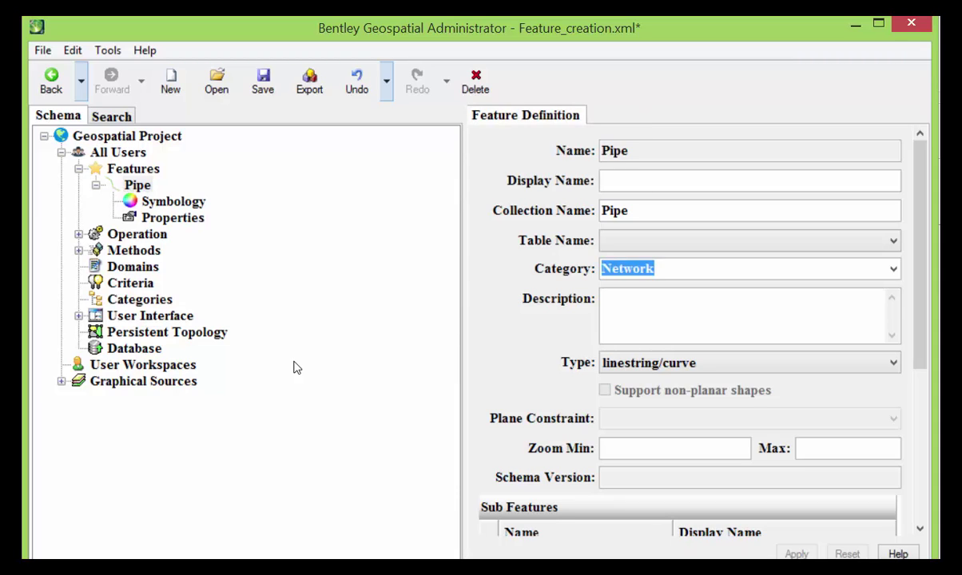
Expand the Pipe operation and show the Pipe method's PlaceCompCurv parameters, including cmdPrompt 'Place Pipe'.
{"action": "left_click", "coordinate": [79, 234]}
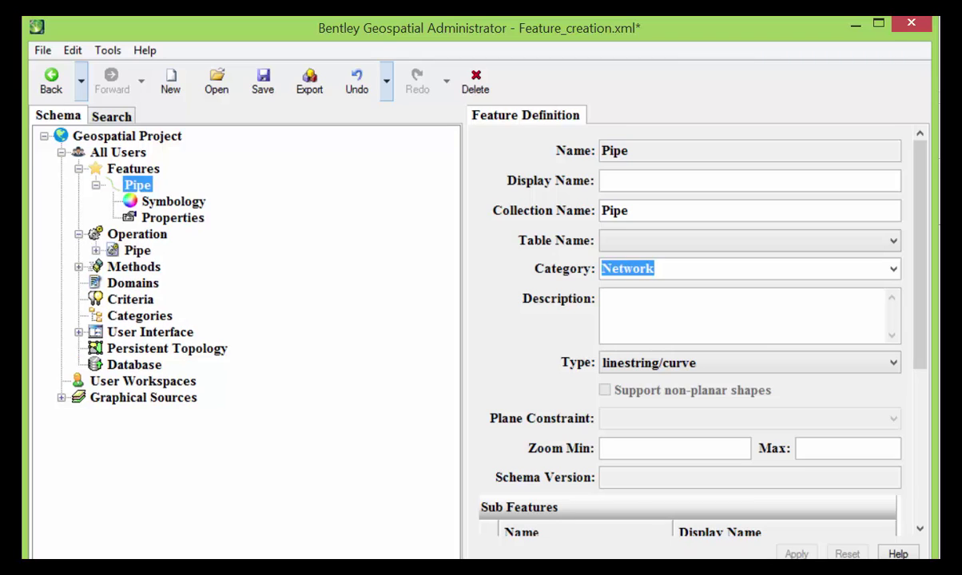
{"action": "left_click", "coordinate": [78, 267]}
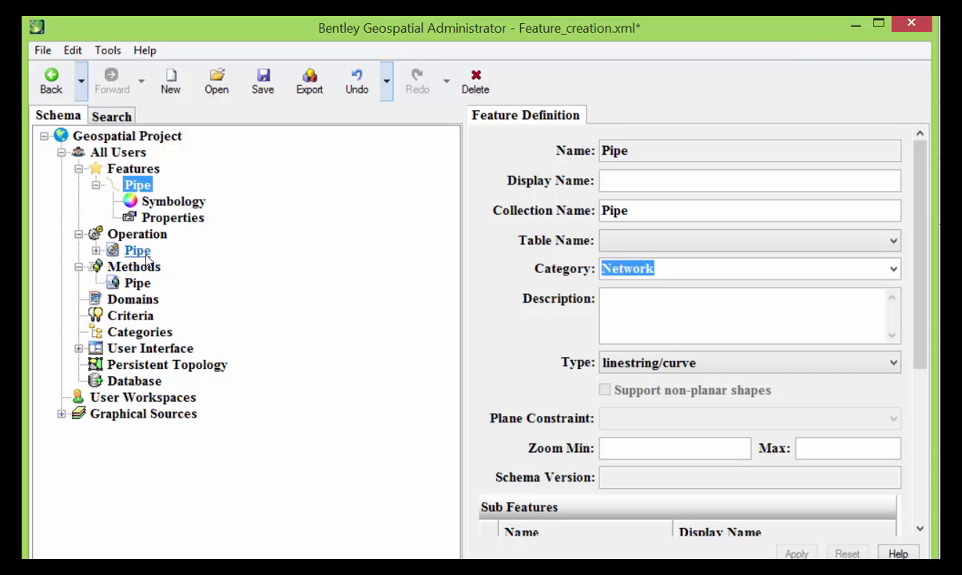
{"action": "left_click", "coordinate": [96, 251]}
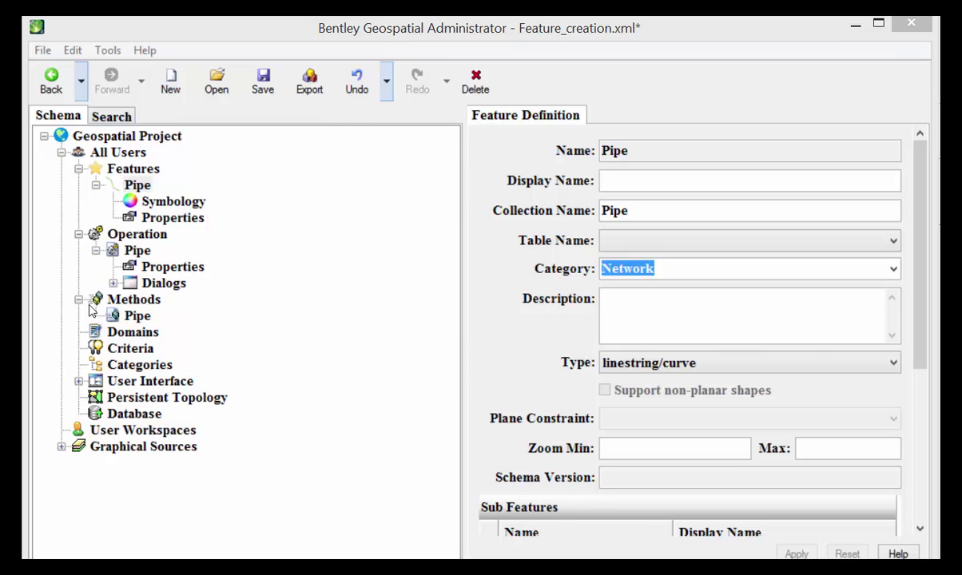
{"action": "left_click", "coordinate": [138, 317]}
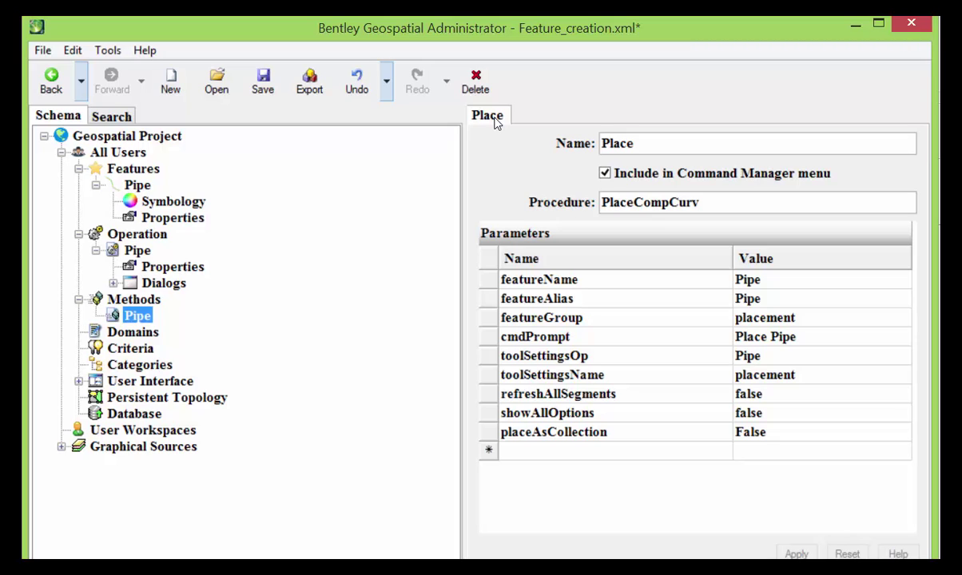
Save Feature_creation.xml with the Pipe feature, operation and Place method.
{"action": "left_click", "coordinate": [263, 91]}
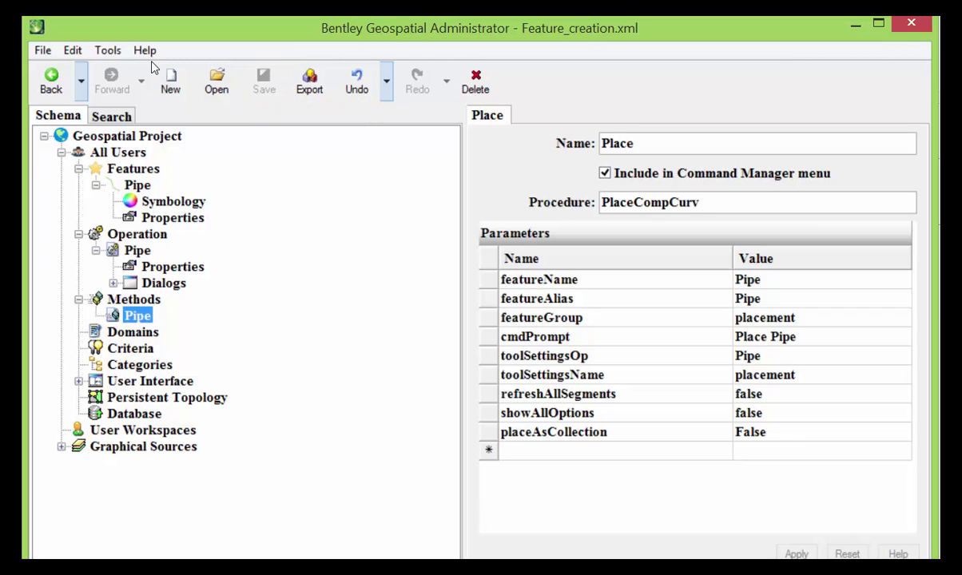